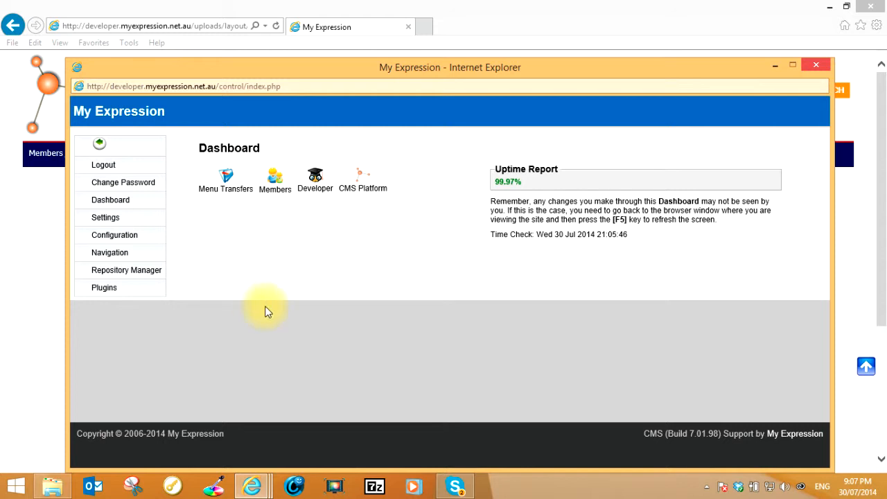
Check the current repository contents in the Repository Manager, then return to the Repository Panel.
click(116, 274)
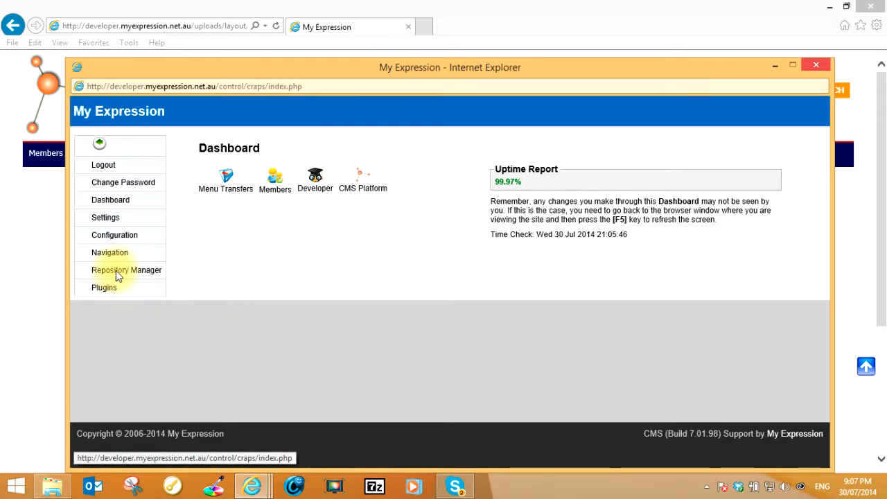
click(257, 178)
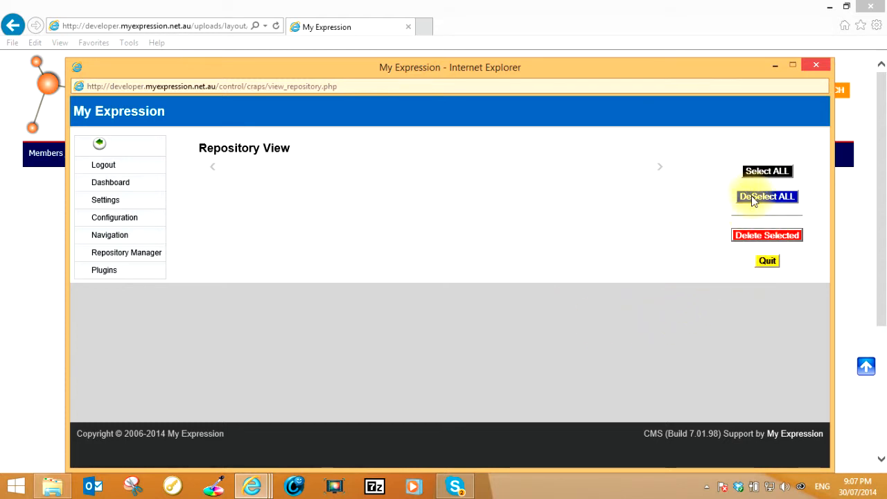
click(770, 265)
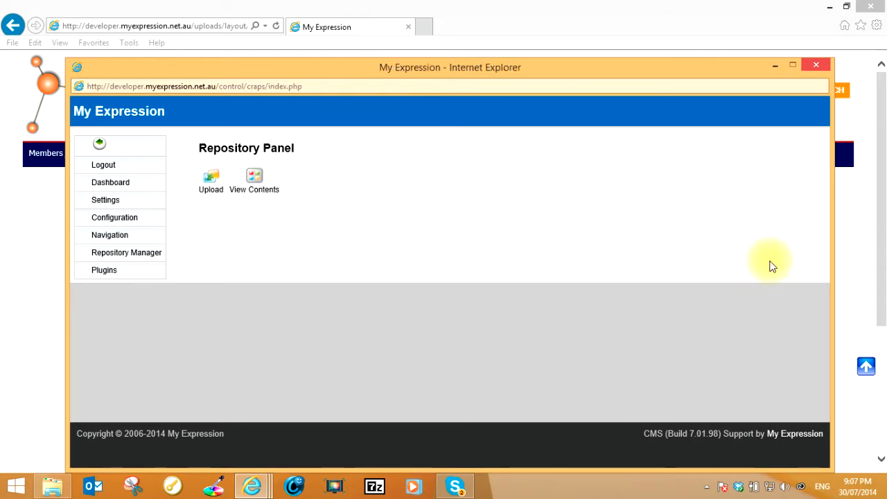
Add the images 12.JPG, 13.jpg, 4914_7120533646.jpg and butterfly.jpg from Pictures to the repository upload queue.
click(213, 182)
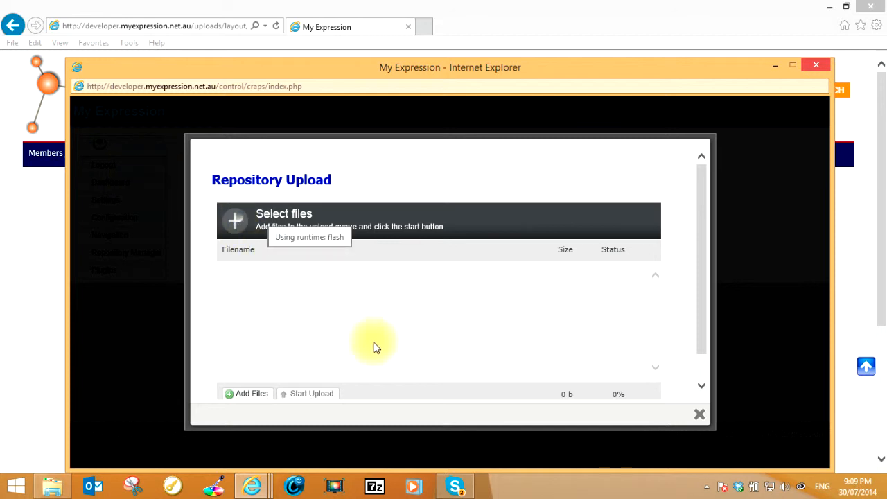
click(251, 394)
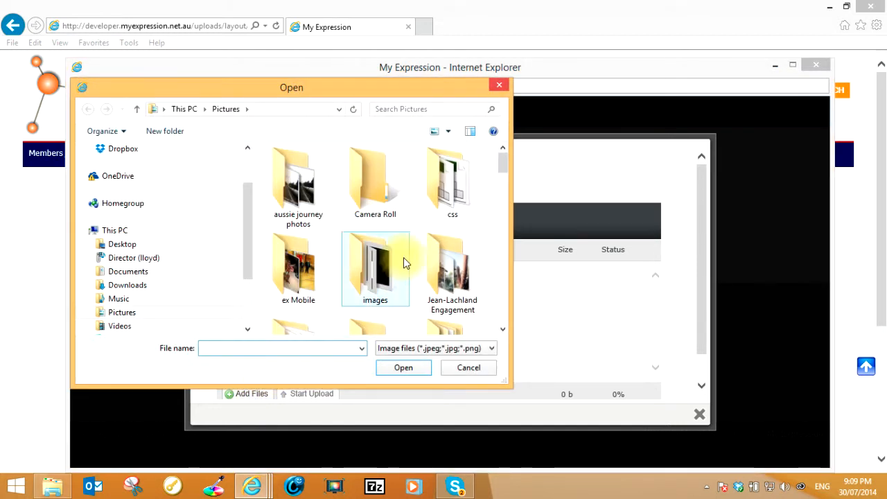
drag(501, 162, 504, 185)
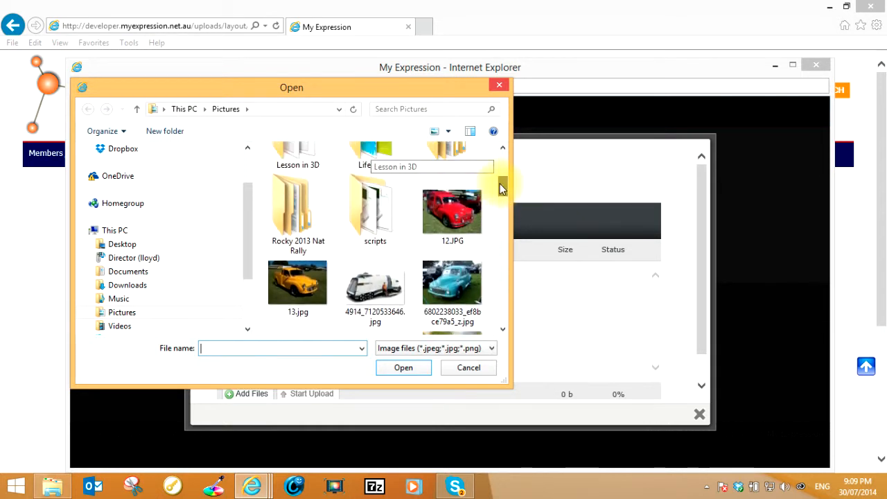
click(454, 222)
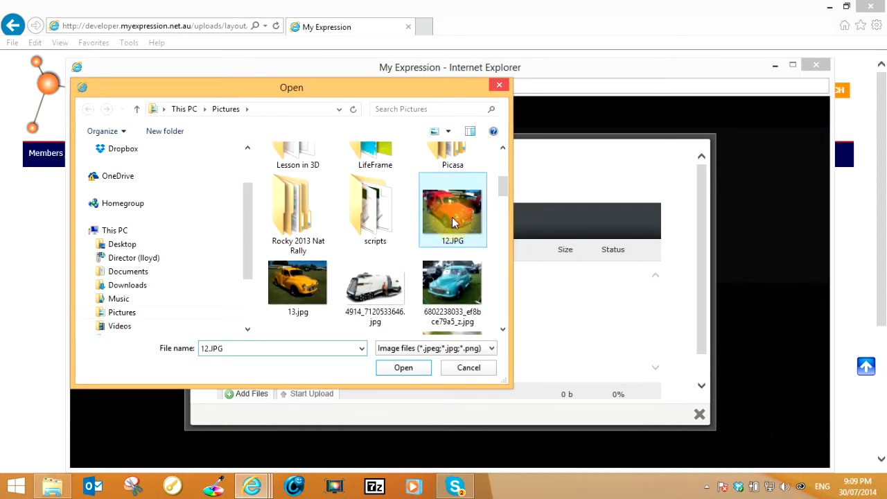
ctrl+click(305, 285)
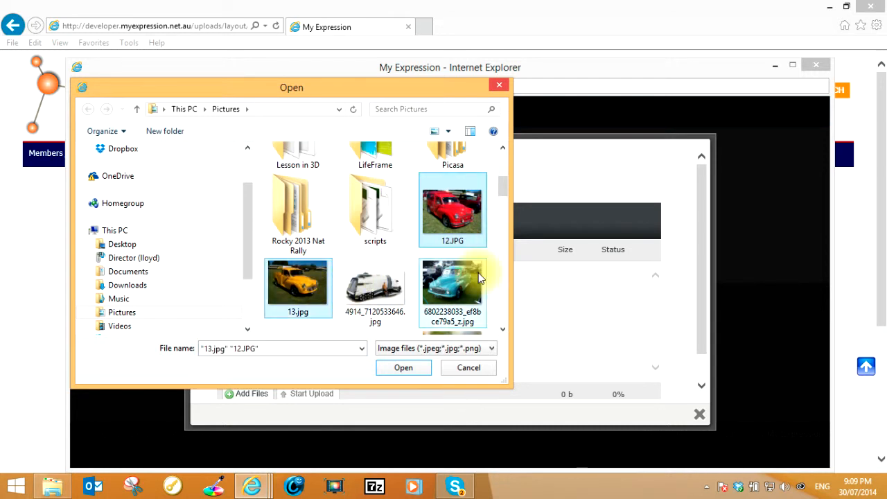
drag(500, 187, 504, 196)
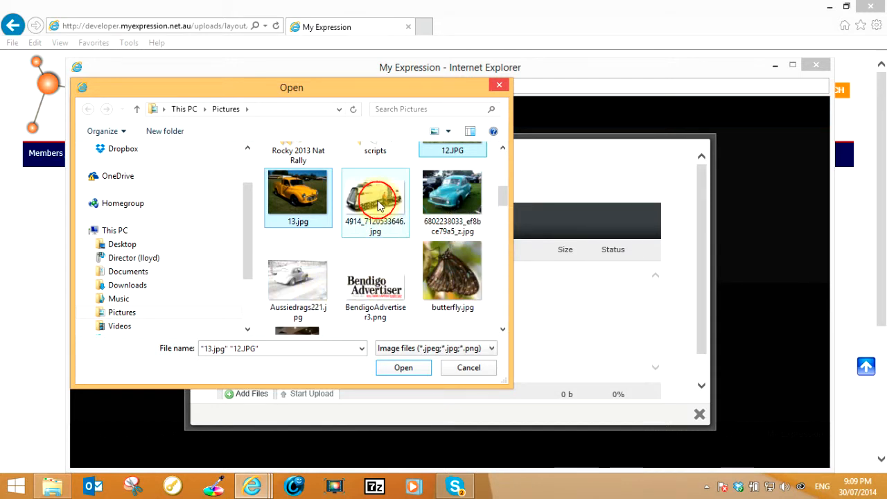
ctrl+click(374, 199)
ctrl+click(450, 278)
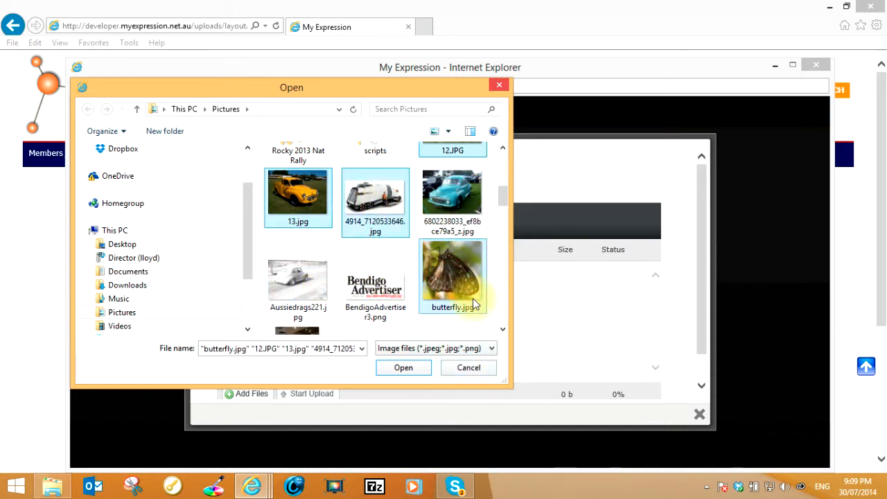
mouse_move(504, 198)
mouse_down()
mouse_move(504, 184)
mouse_move(507, 199)
mouse_up()
click(405, 372)
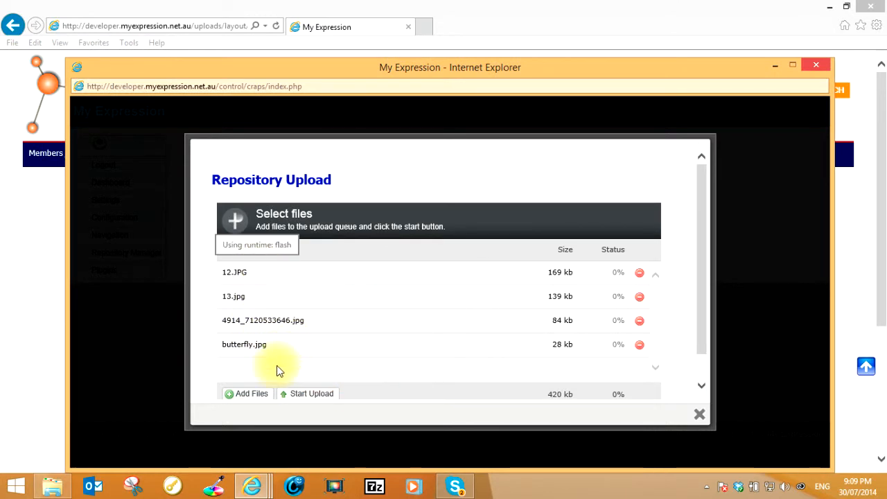
Browse the Pictures, Documents and Music folders, including the lcms subfolder, for more files to upload.
click(261, 399)
drag(505, 167, 486, 201)
scroll(491, 172, up, 1)
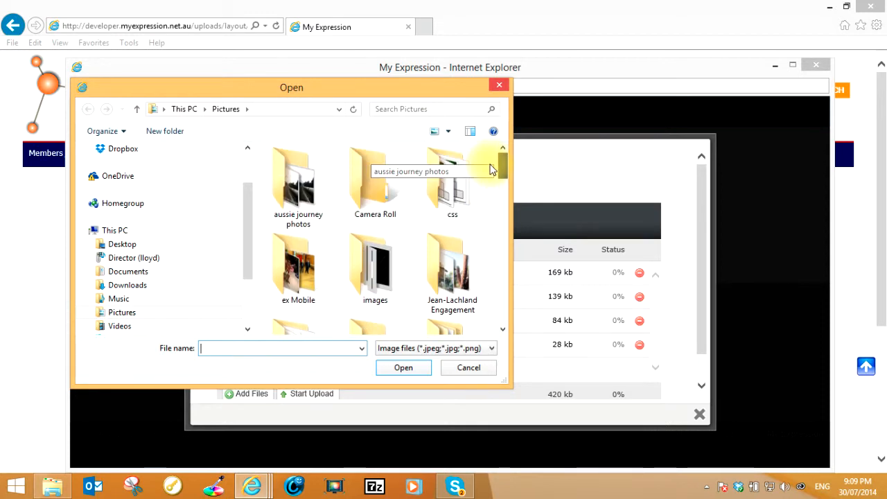
click(118, 275)
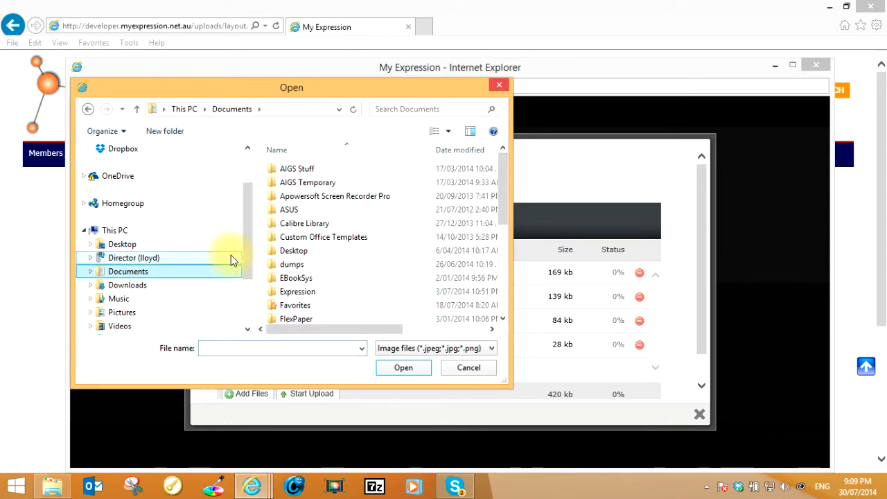
drag(503, 174, 527, 273)
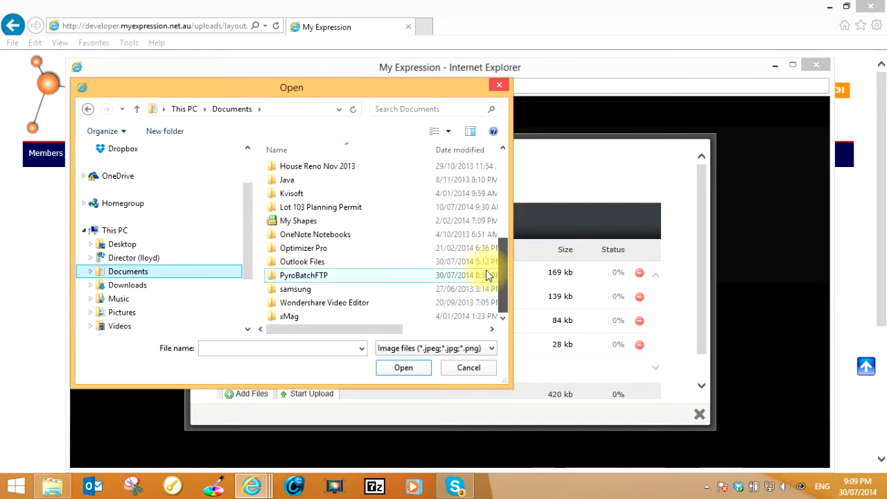
click(117, 299)
mouse_move(508, 186)
mouse_down()
mouse_move(502, 261)
mouse_move(498, 187)
mouse_up()
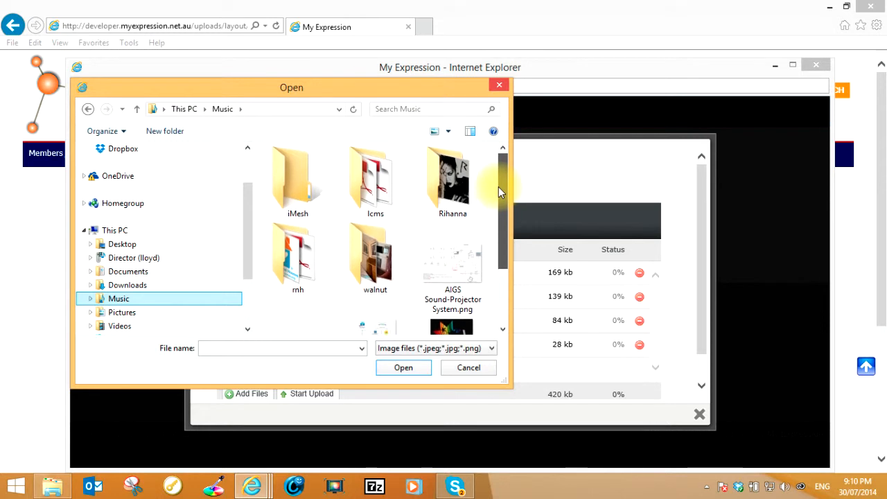
double_click(374, 172)
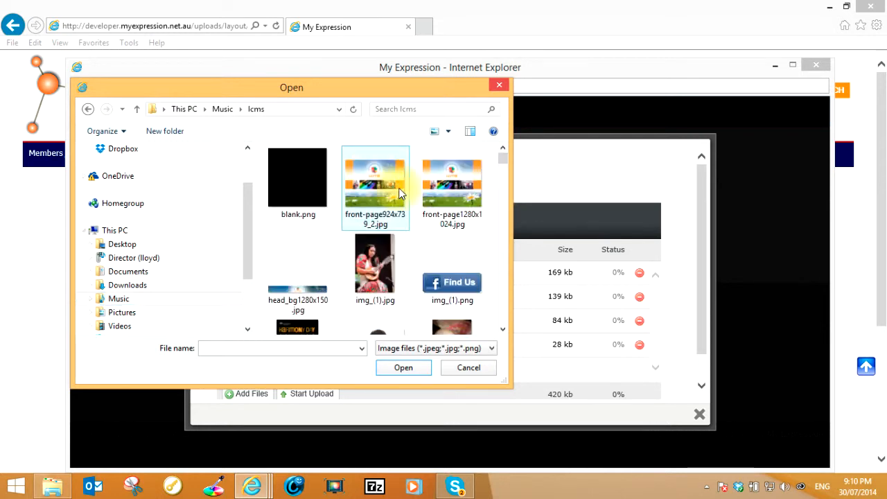
mouse_move(506, 158)
mouse_down()
mouse_move(507, 279)
mouse_move(507, 153)
mouse_up()
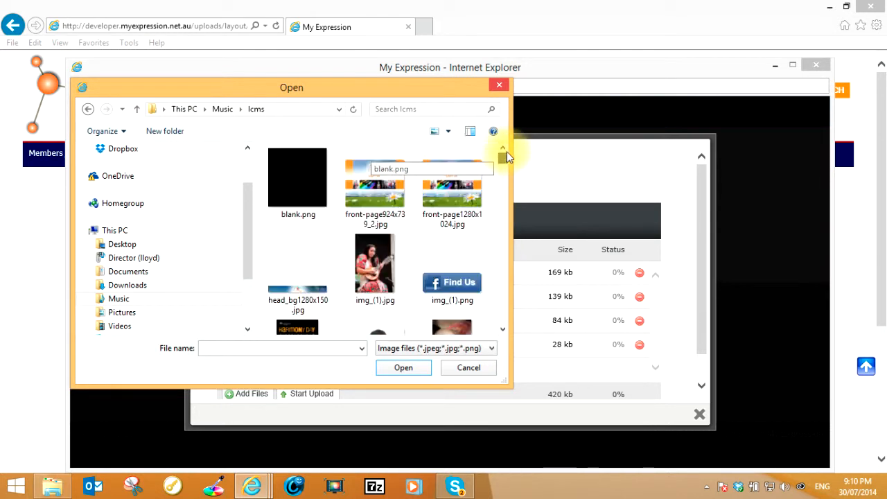
Filter the Documents folder to Pdf files and add CARAVAN COUPLING FAILURE.pdf to the upload queue.
click(112, 275)
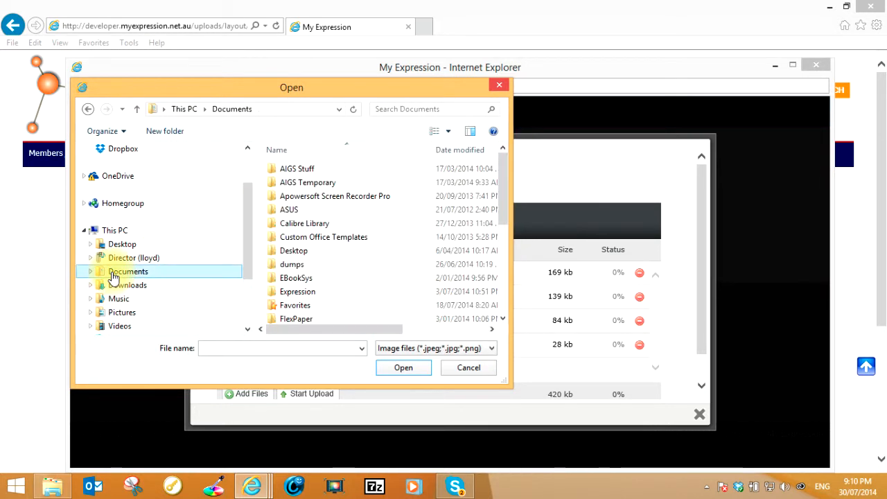
drag(503, 174, 502, 296)
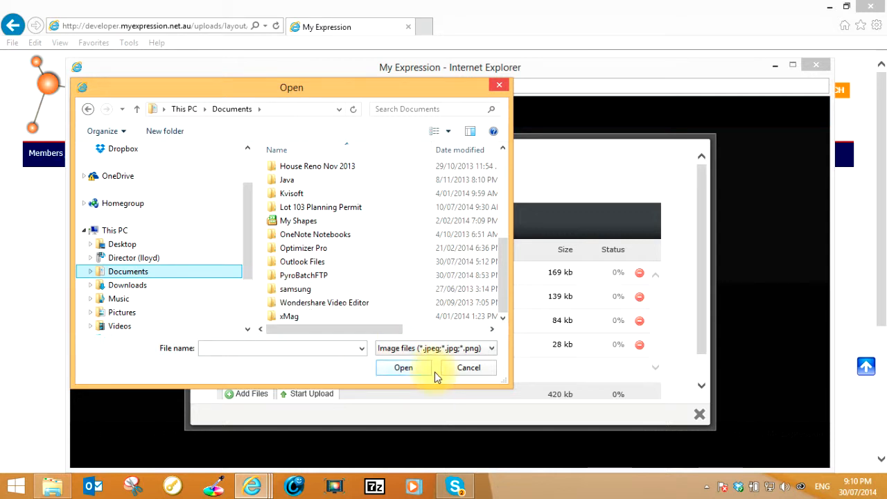
click(492, 348)
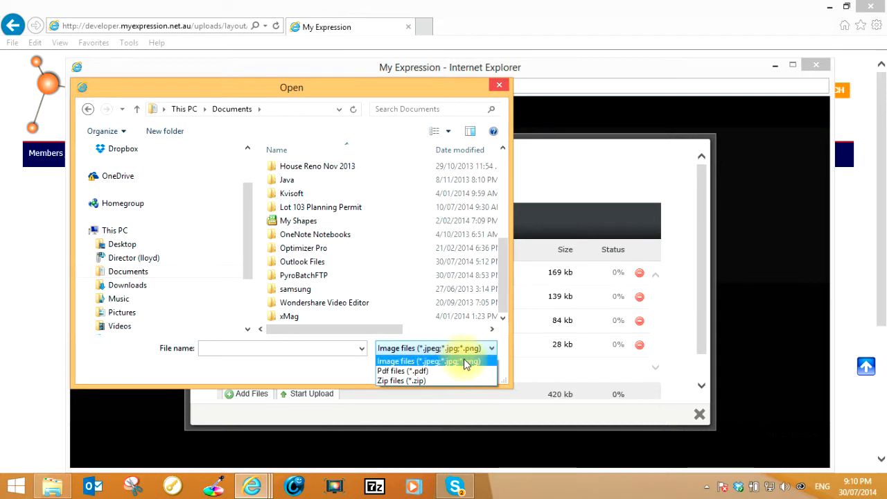
click(402, 371)
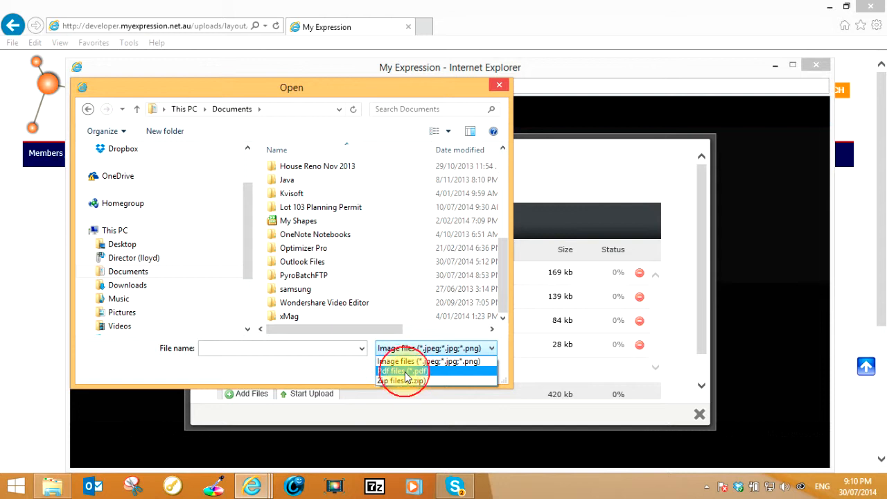
drag(505, 204, 501, 312)
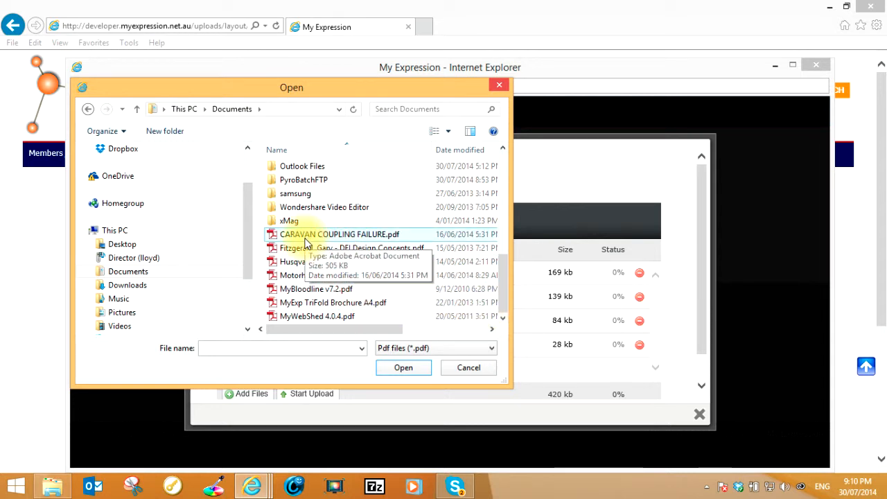
click(308, 235)
click(402, 368)
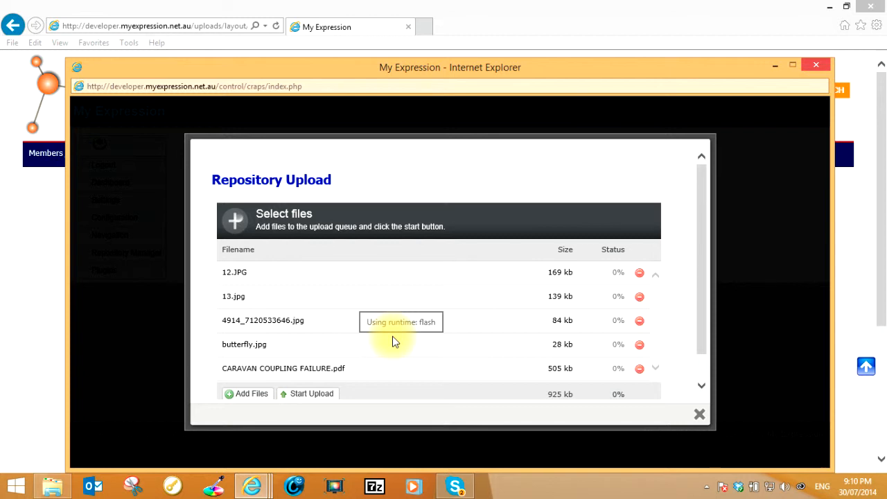
Upload all queued files to the repository and close the Repository Upload dialog.
drag(703, 269, 701, 306)
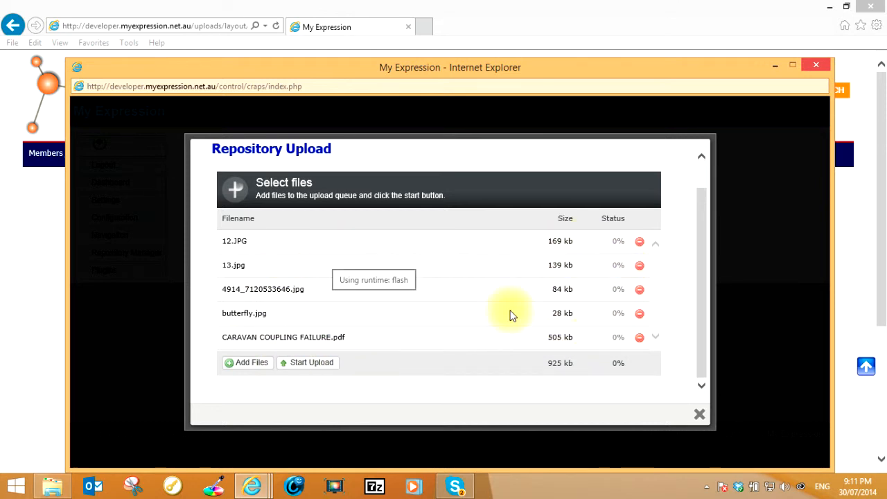
click(311, 365)
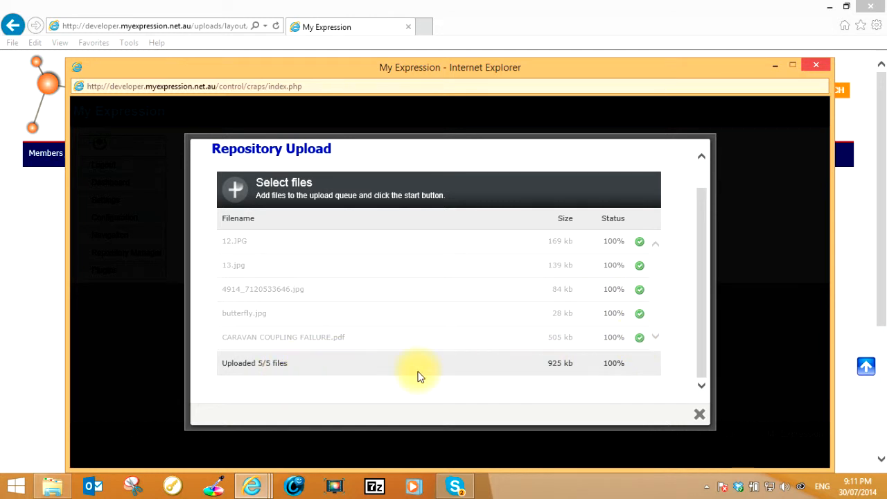
click(700, 417)
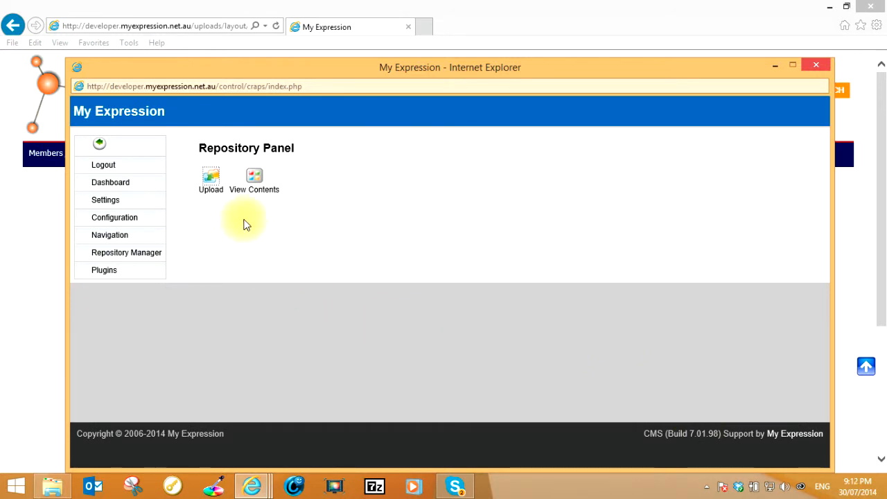
View the repository contents and open caravan coupling failure.pdf to check it, then close the document.
click(247, 184)
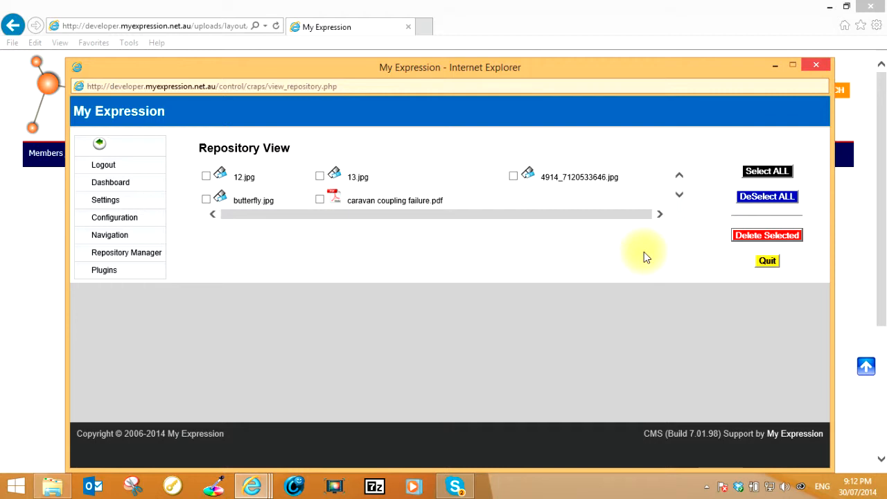
click(338, 201)
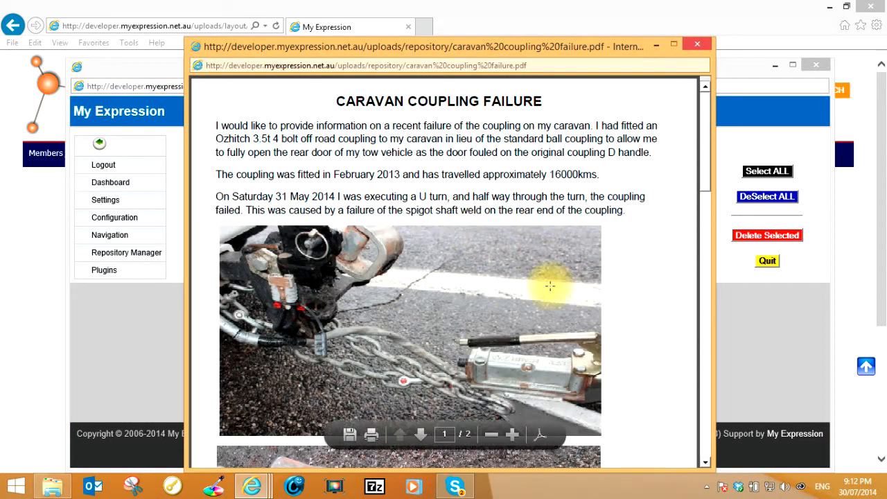
click(696, 44)
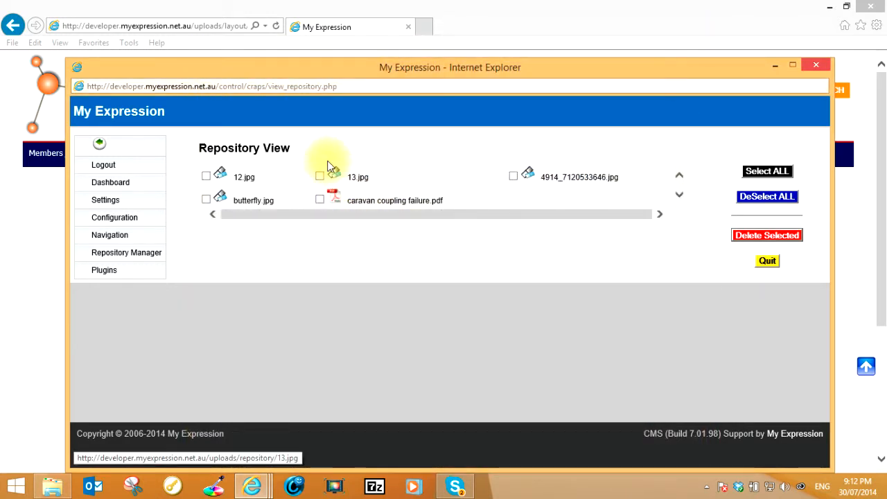
Preview the uploaded images starting from 13.jpg, stepping forwards and backwards through them, then close the viewer.
click(336, 178)
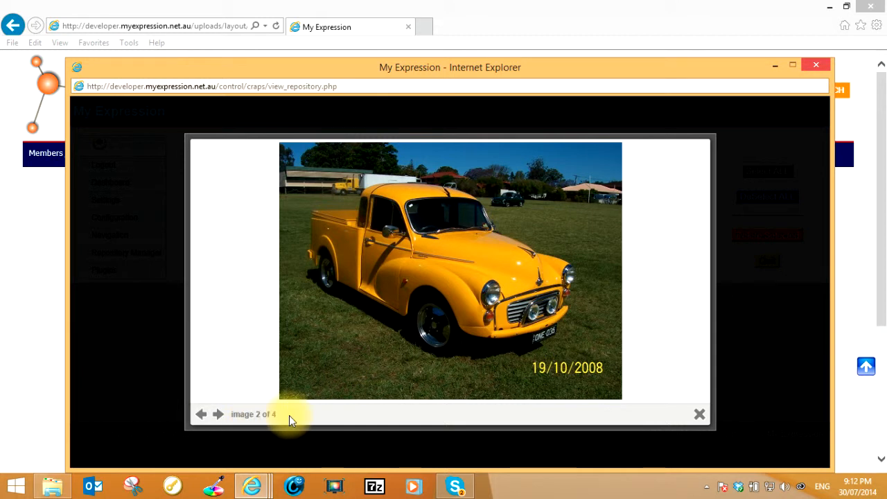
click(218, 415)
click(218, 414)
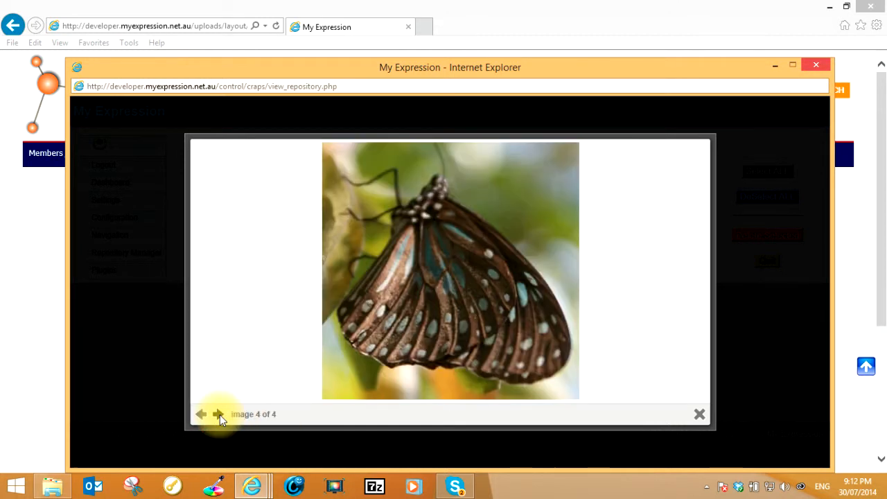
click(219, 415)
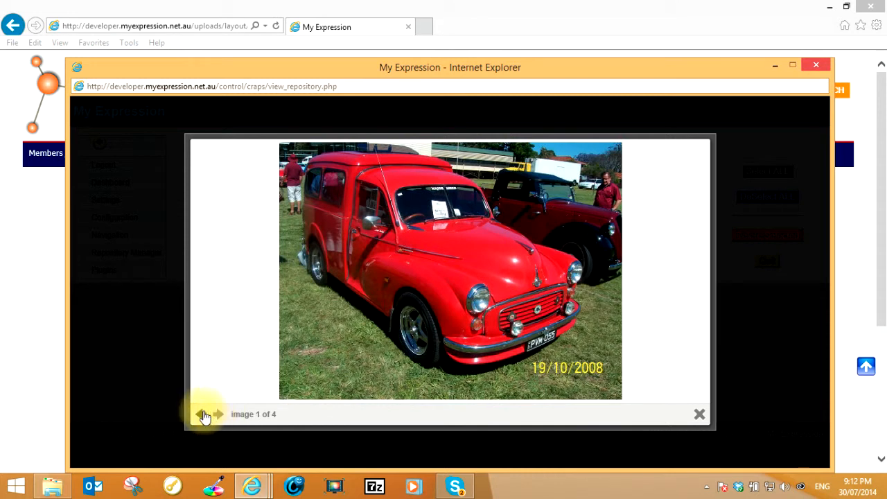
click(202, 414)
click(202, 415)
click(202, 415)
click(218, 414)
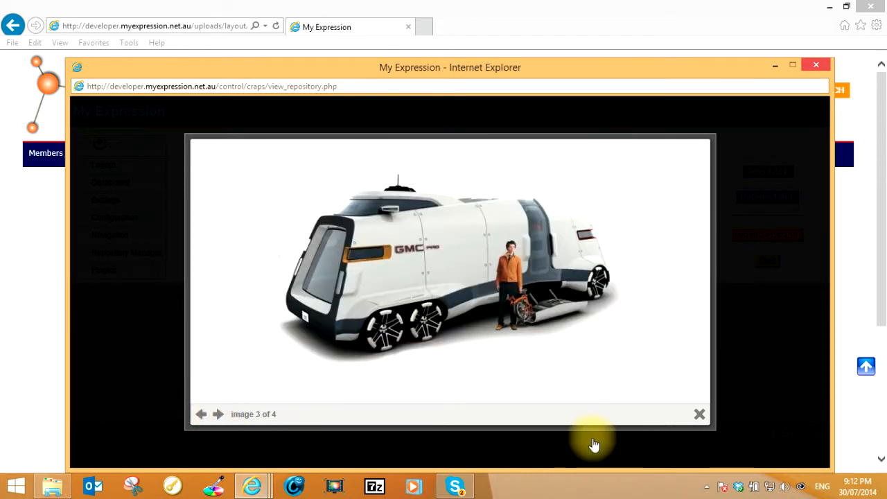
click(700, 415)
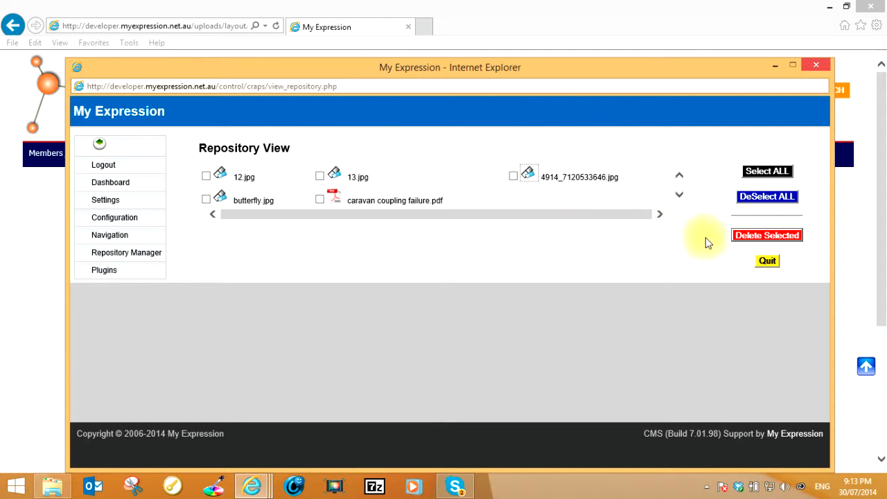
Mark 12.jpg in the repository, preview the image to check it, and delete the file.
click(206, 177)
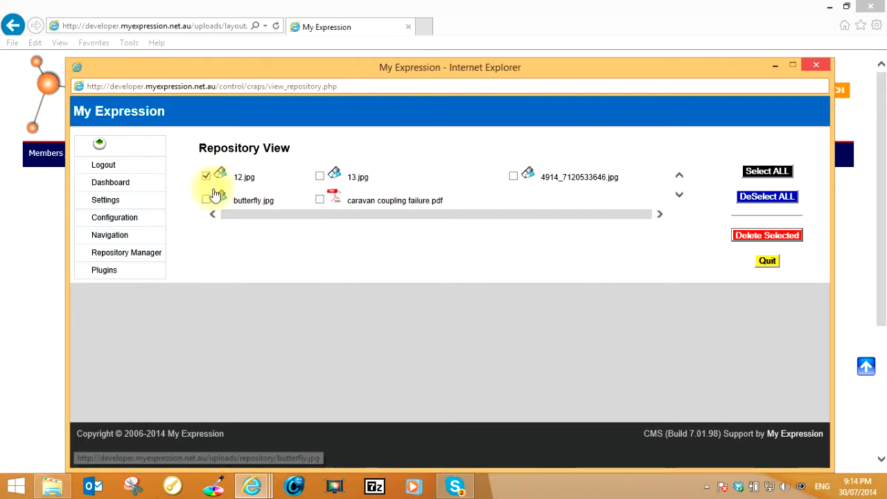
click(220, 176)
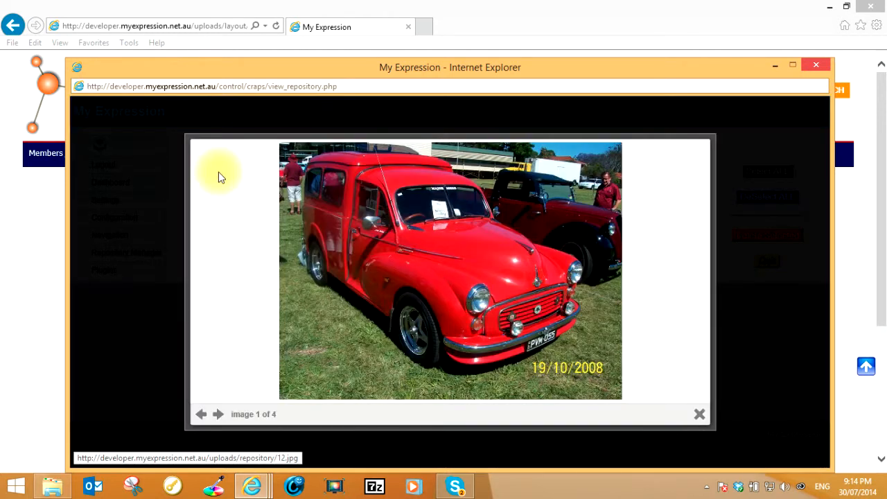
click(699, 415)
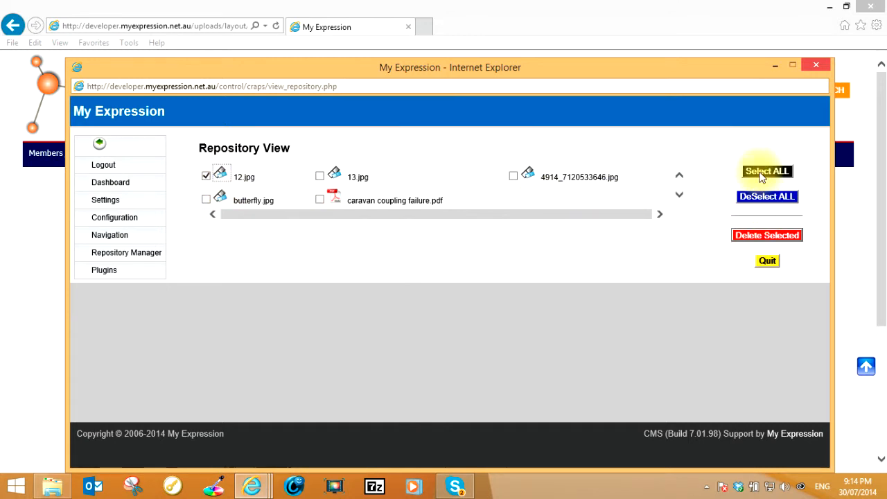
click(755, 236)
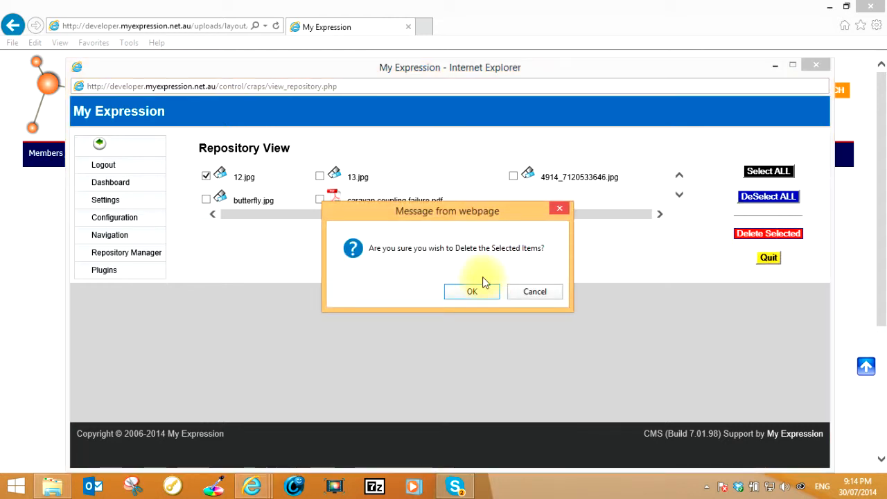
click(476, 293)
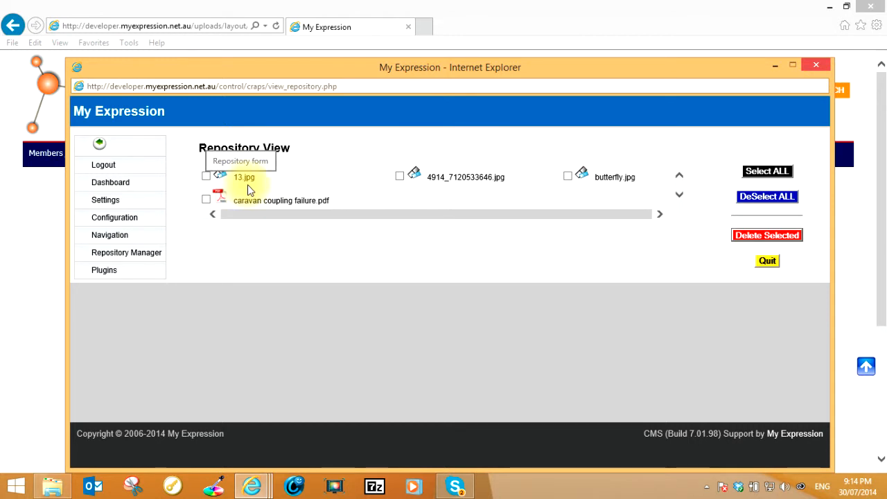
Mark 13.jpg, extend the selection to all repository files, and clear the whole selection.
click(207, 175)
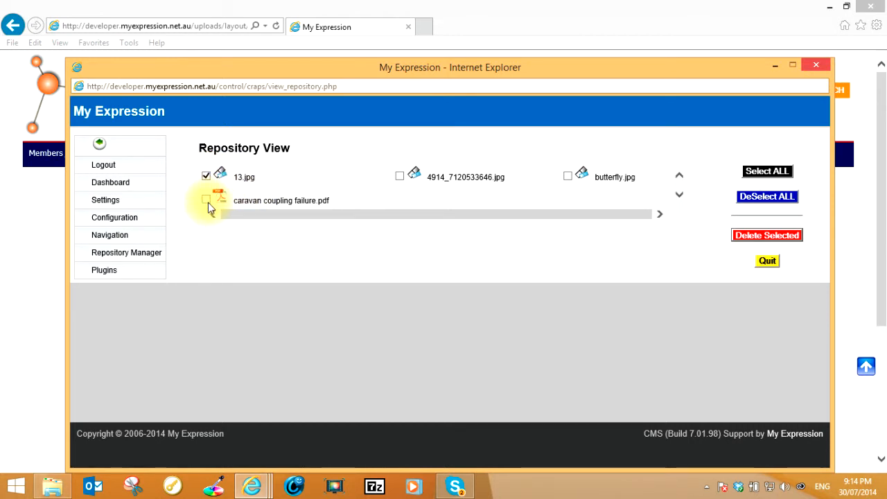
click(756, 170)
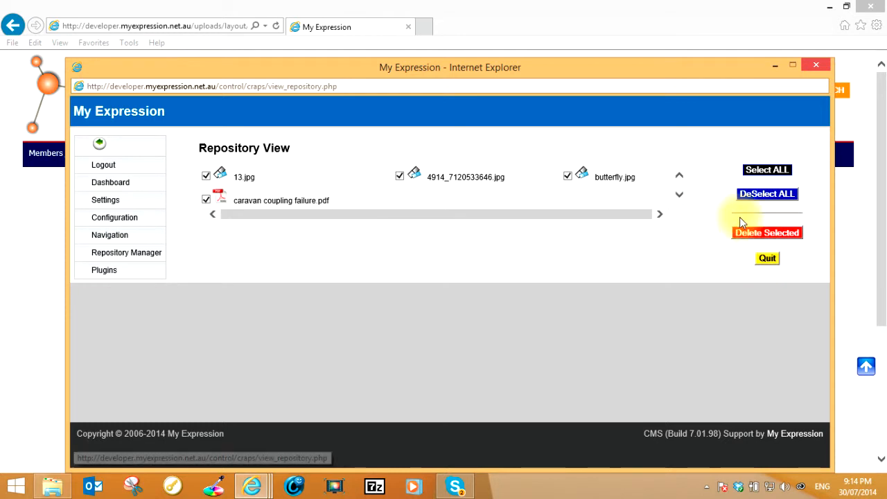
click(754, 195)
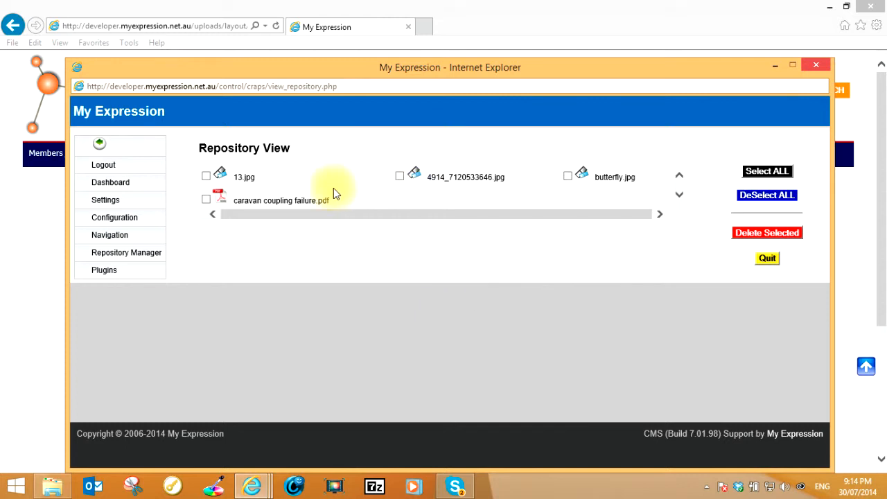
Delete caravan coupling failure.pdf, butterfly.jpg and 4914_7120533646.jpg from the repository together.
click(207, 200)
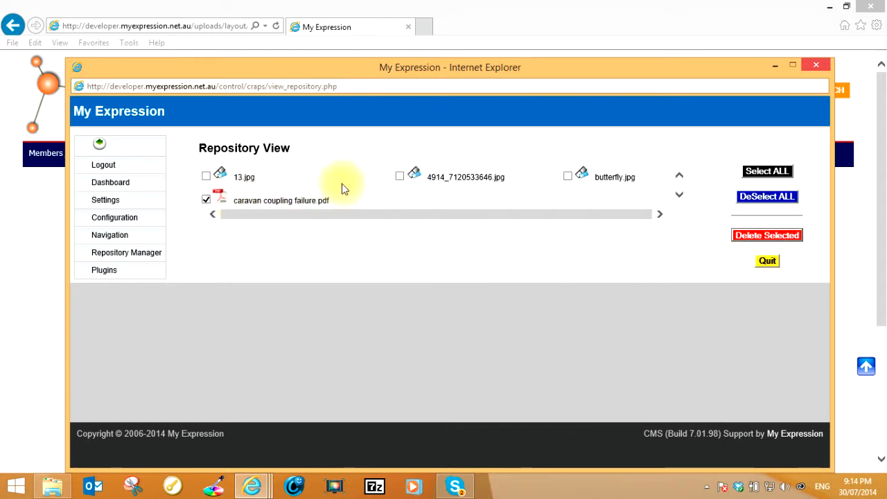
click(568, 176)
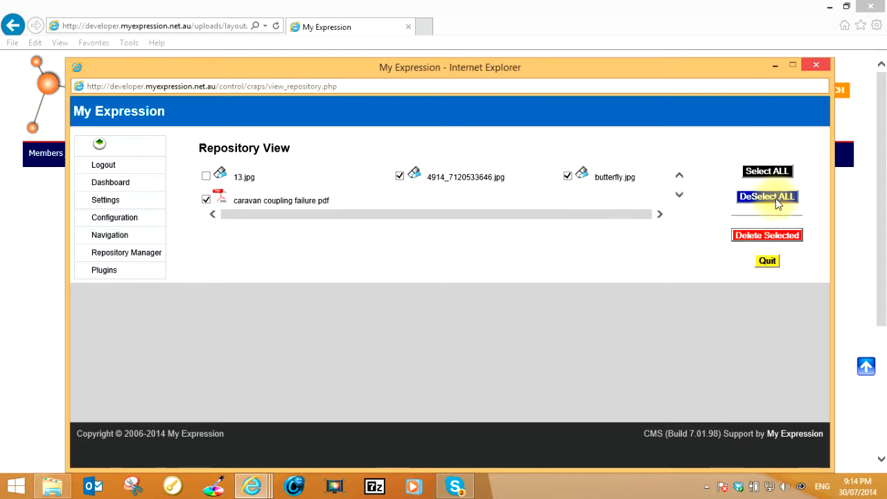
click(768, 236)
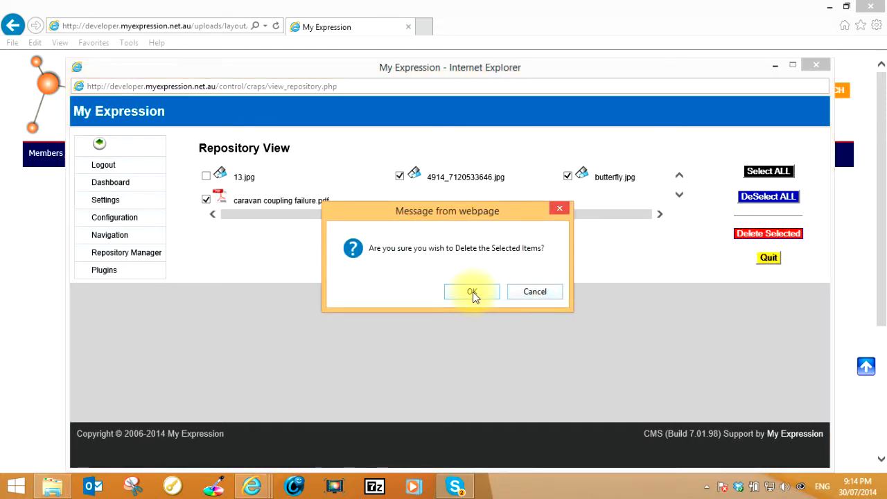
click(472, 292)
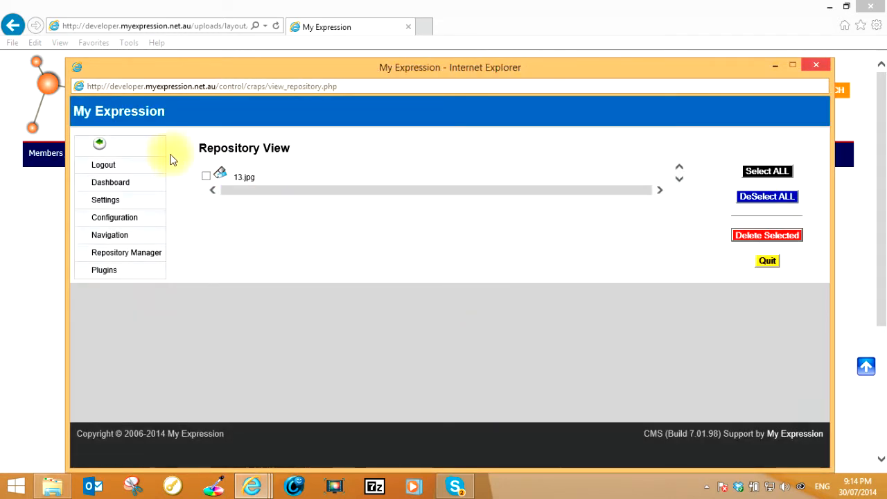
Delete the remaining file 13.jpg from the repository.
click(207, 176)
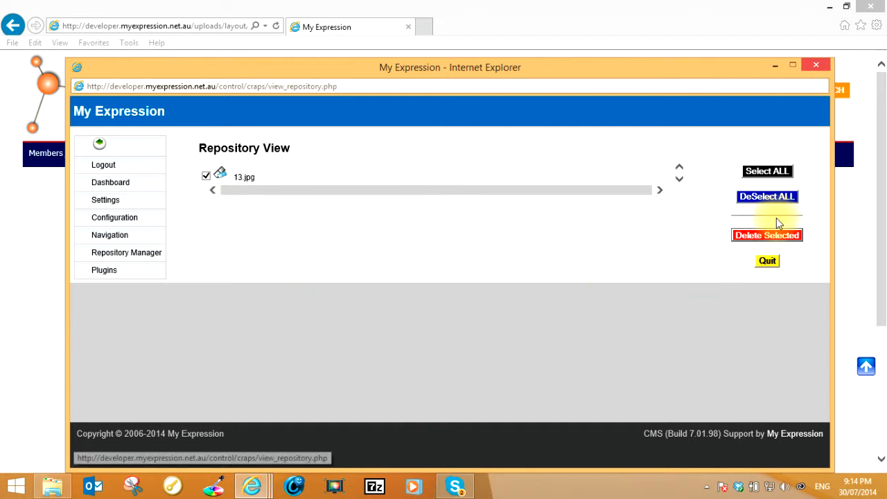
click(763, 236)
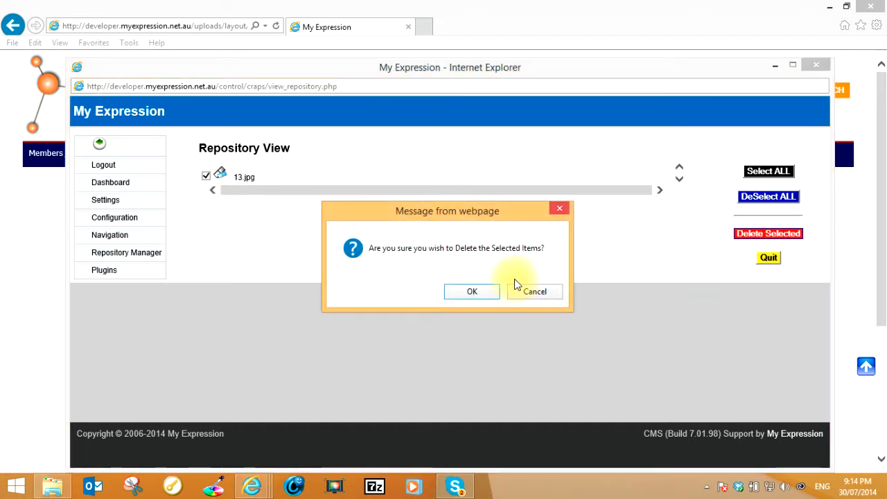
click(485, 291)
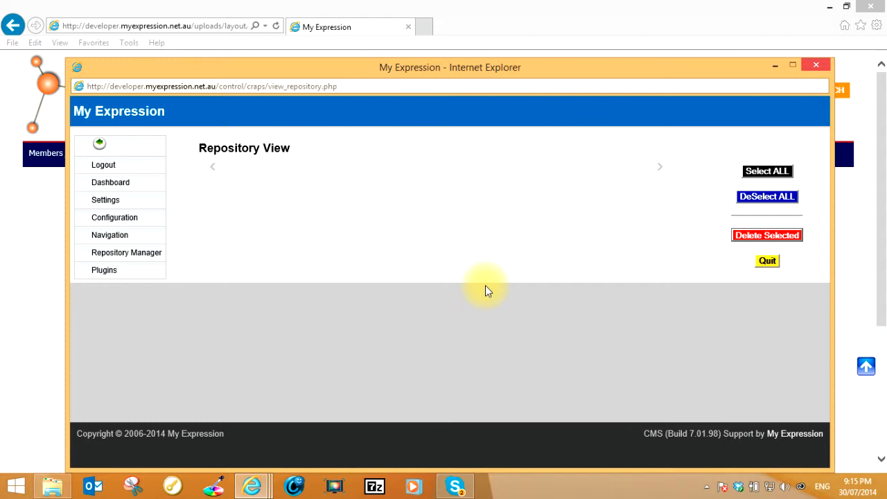
Return to the website's main page and open the New CMS Platform article for editing.
click(29, 281)
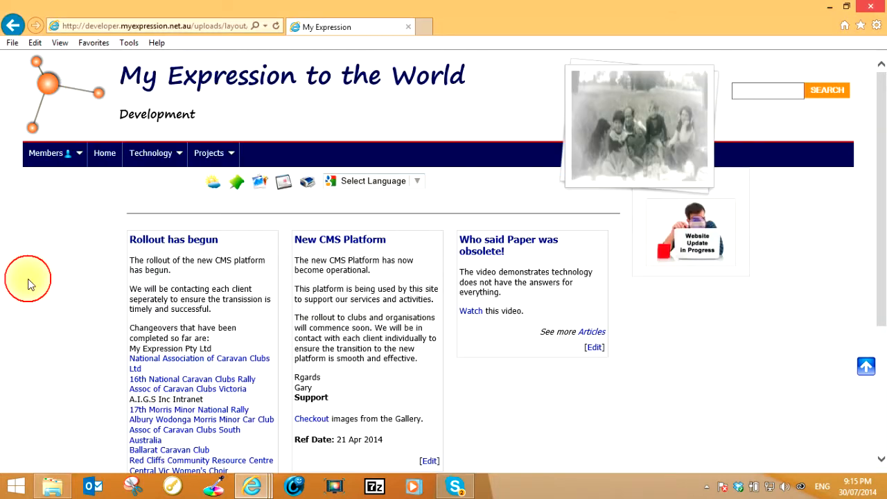
scroll(326, 367, down, 2)
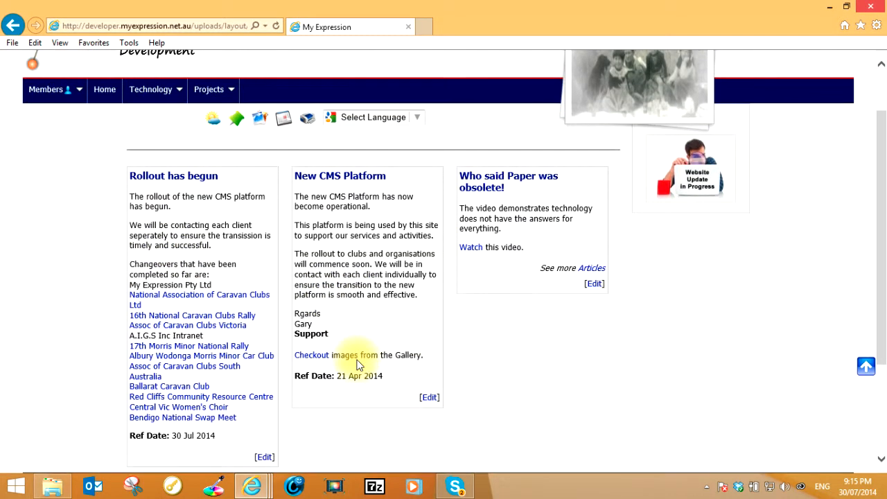
click(429, 399)
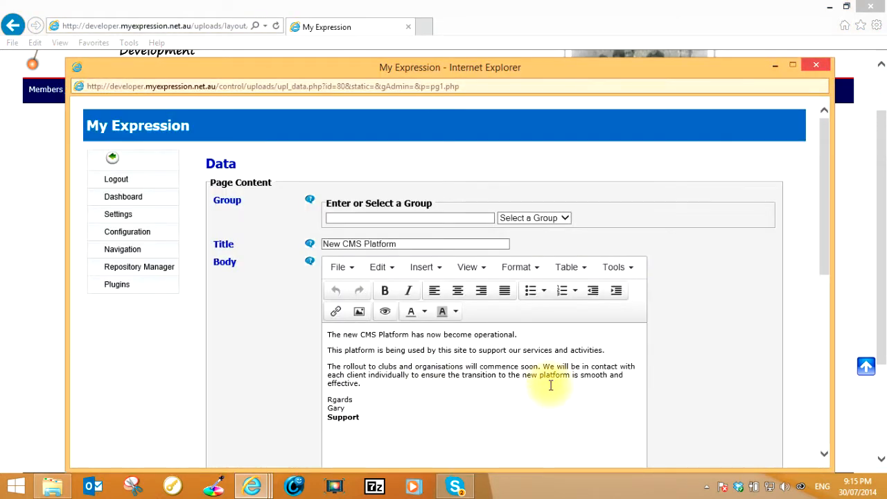
Examine the article's body text and its Image/File options for browsing the computer or repository, and close the editor without saving.
drag(823, 212, 831, 273)
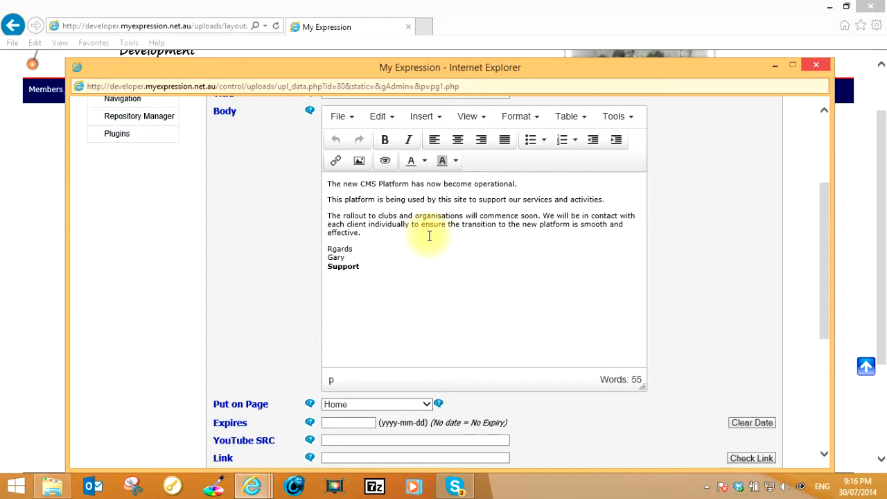
scroll(529, 236, down, 3)
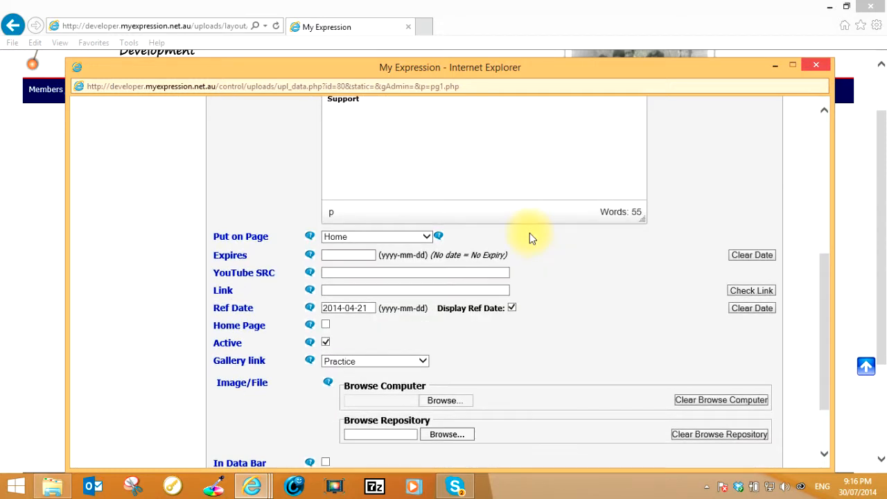
scroll(529, 238, up, 2)
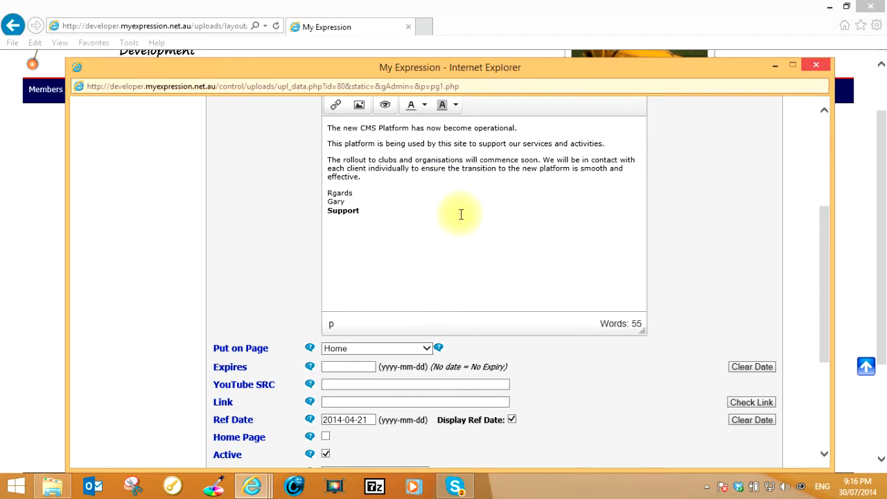
scroll(473, 217, down, 3)
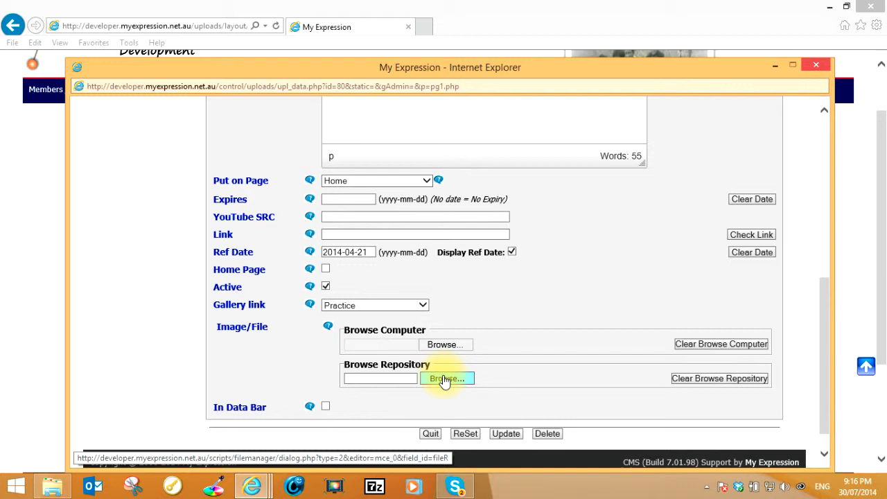
scroll(447, 140, up, 1)
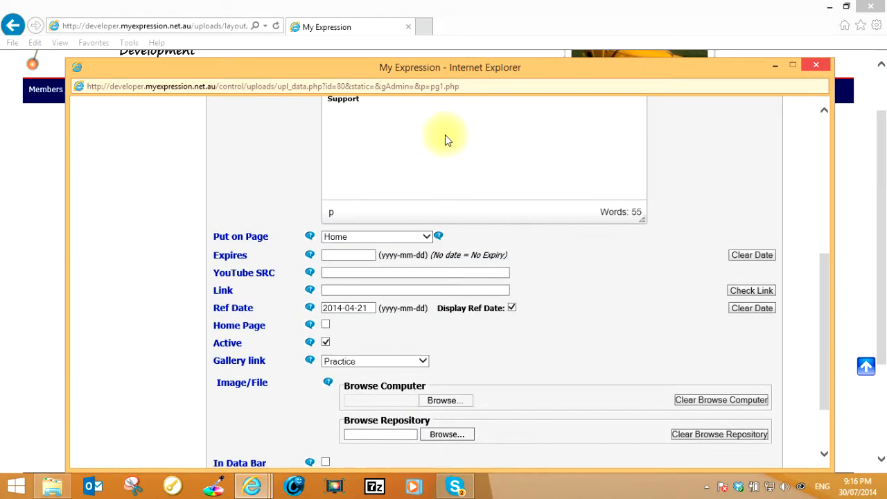
scroll(447, 141, up, 2)
drag(411, 129, 390, 179)
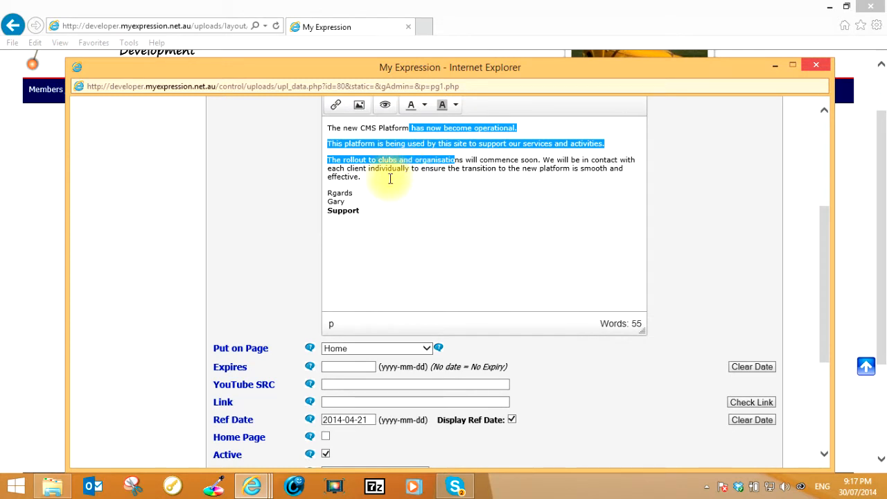
click(390, 179)
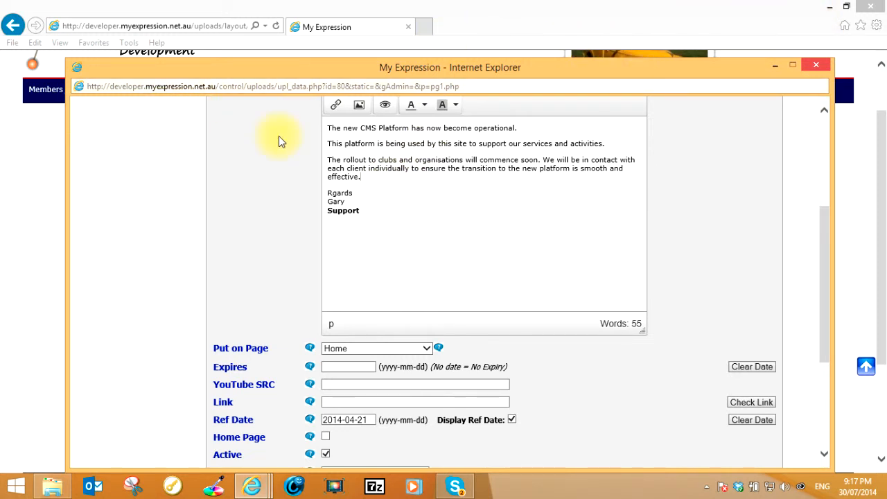
click(815, 64)
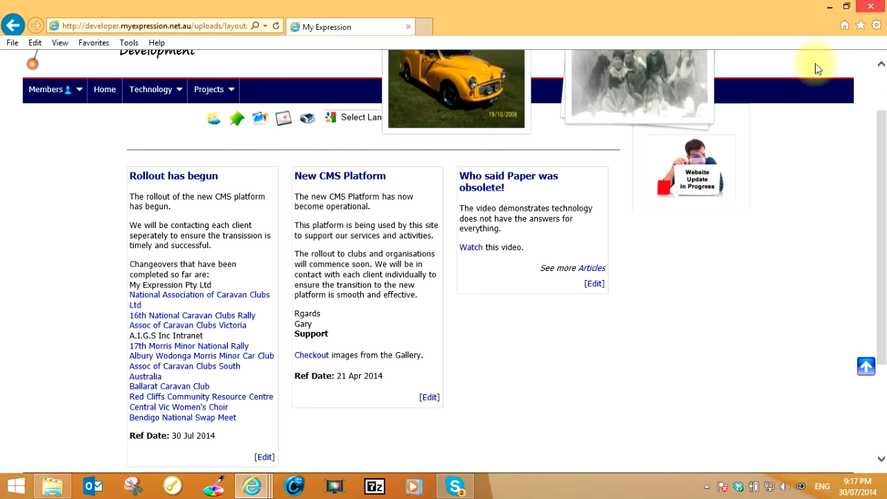